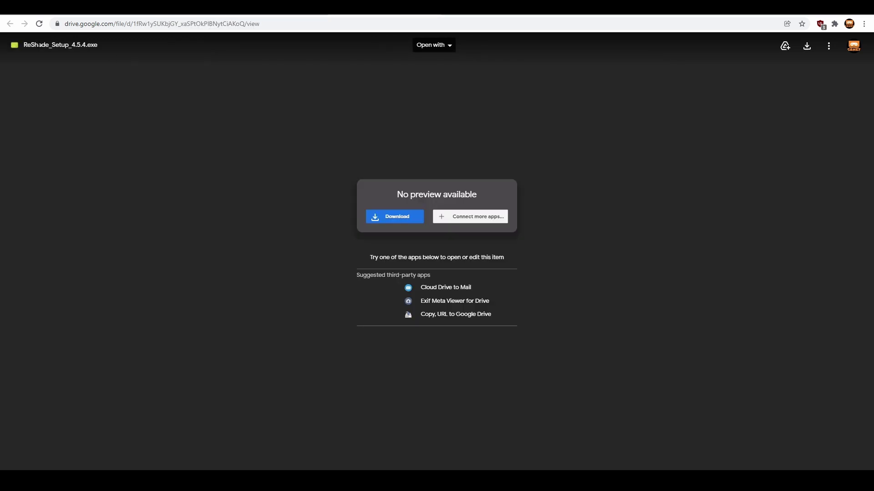
Highlight the ReShade_Setup_4.5.4.exe file name on the Drive page, then clear the selection
left_click_drag(22, 47, 90, 53)
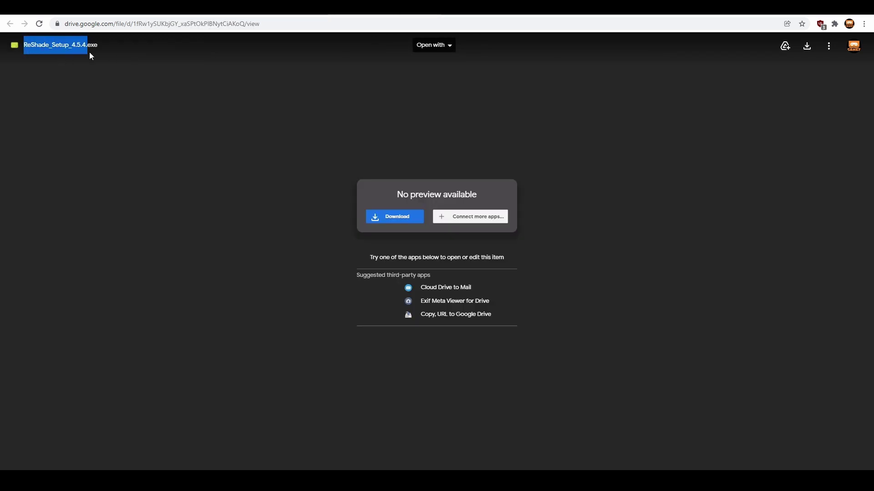
left_click(100, 53)
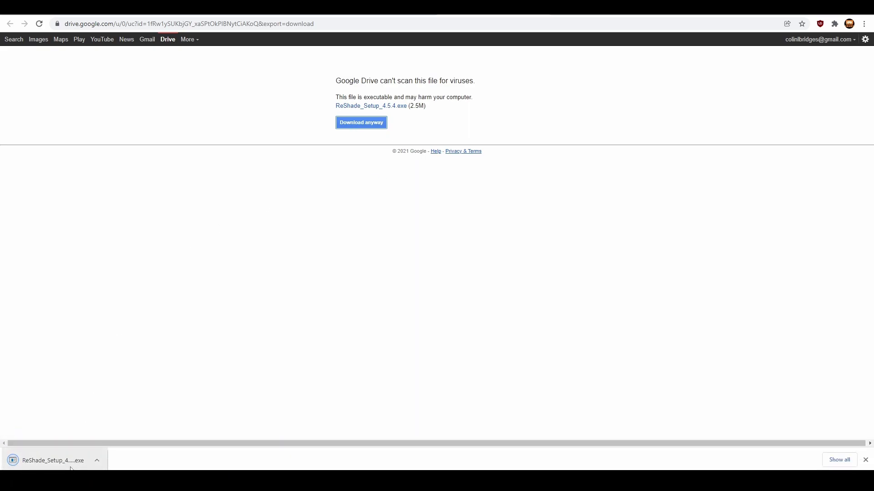
Run ReShade_Setup_4.5.4.exe and choose BeamNG.drive.x64.exe as the target game
left_click(68, 460)
left_click(444, 243)
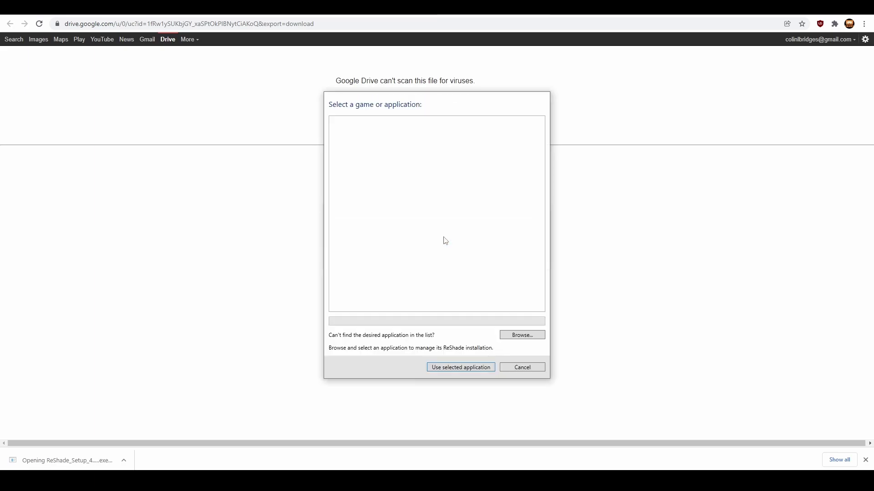
left_click(404, 150)
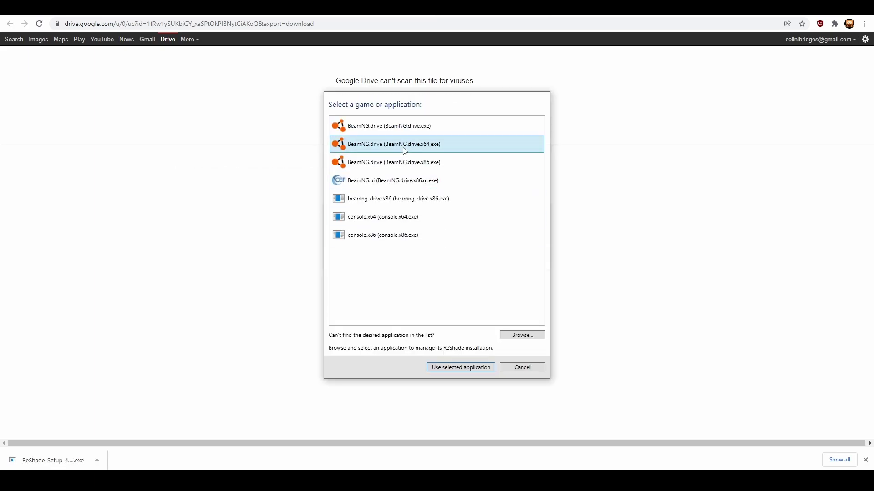
left_click(480, 368)
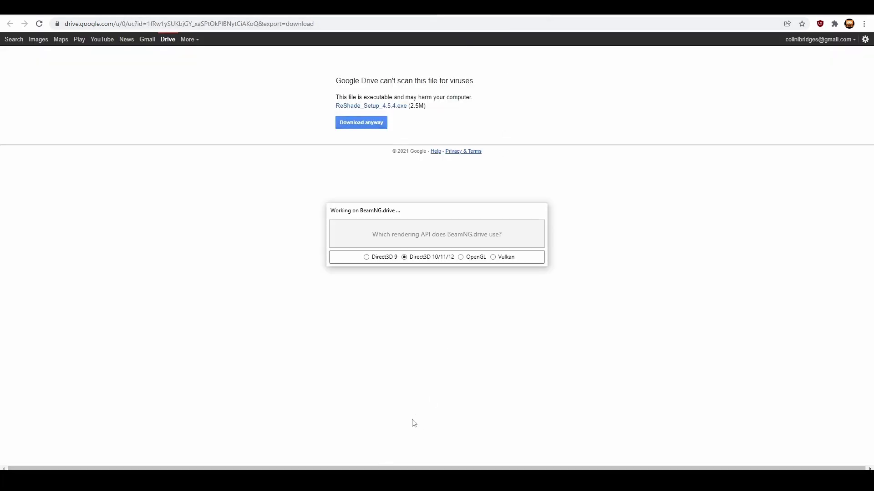
Keep Direct3D 10/11/12, install the default effects, and download qUINT-master.zip from Drive
left_click(406, 260)
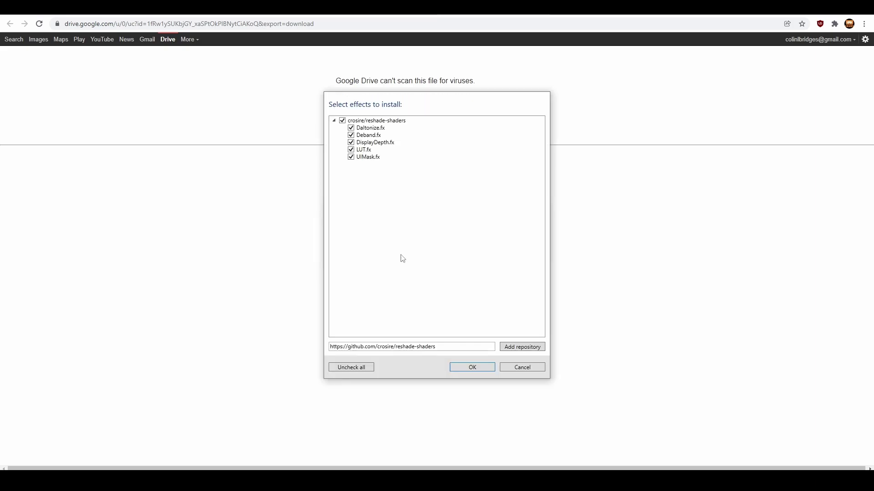
left_click(457, 368)
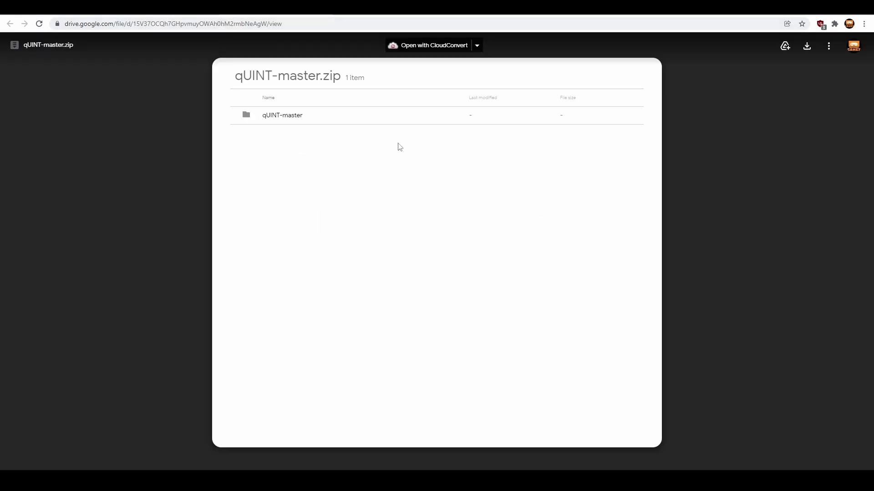
left_click(806, 46)
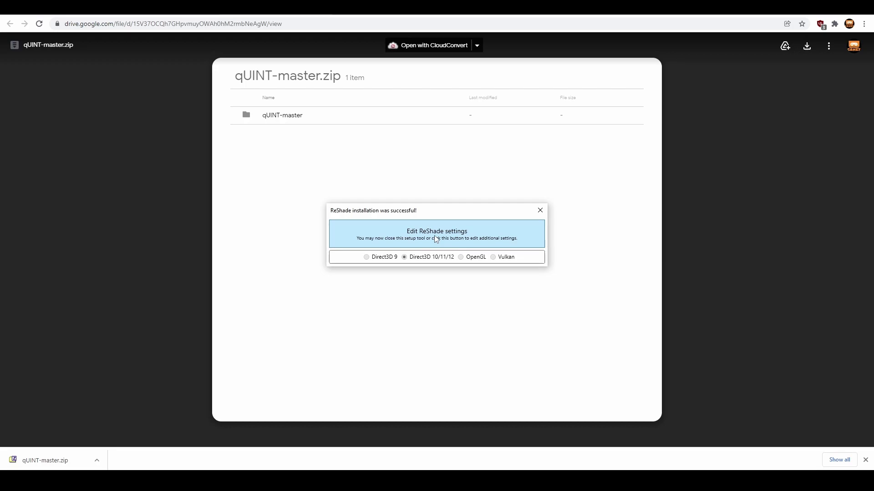
Enable Skip Tutorial in the ReShade settings, save, and close the finished installer
left_click(435, 238)
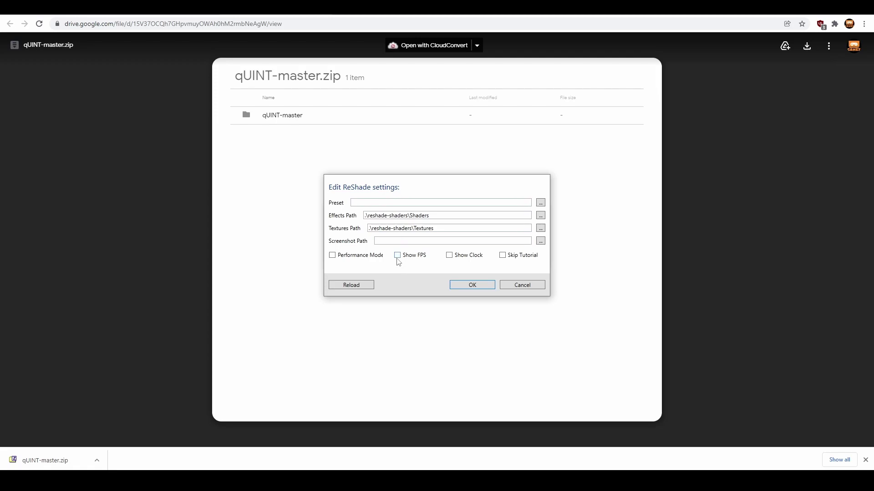
left_click(505, 258)
left_click(471, 287)
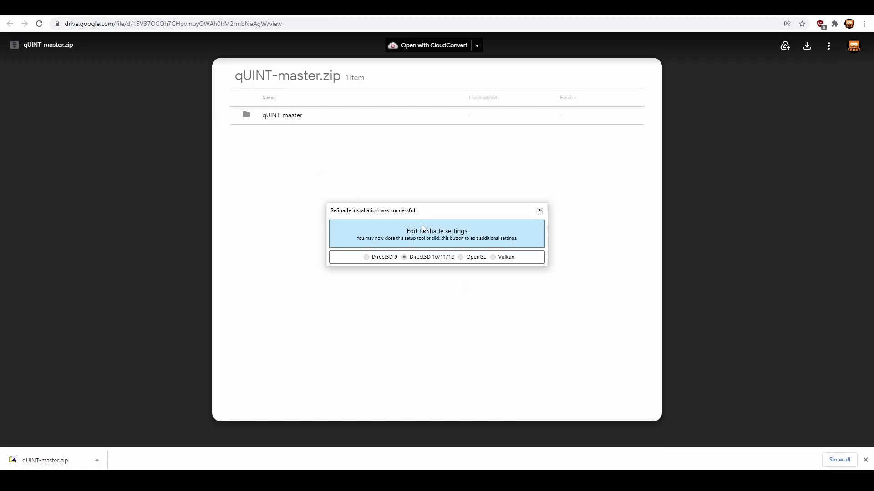
left_click(541, 210)
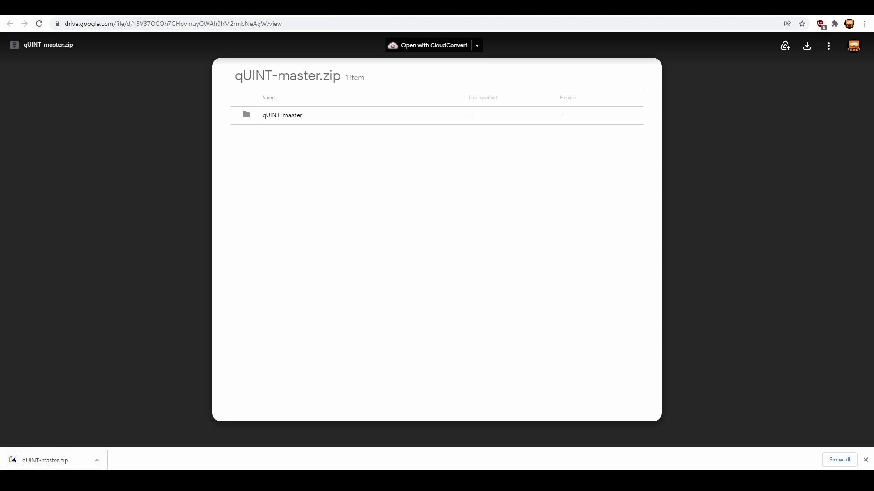
Open File Explorer on BeamNG.drive's Bin64 folder from Quick access
key("super+e")
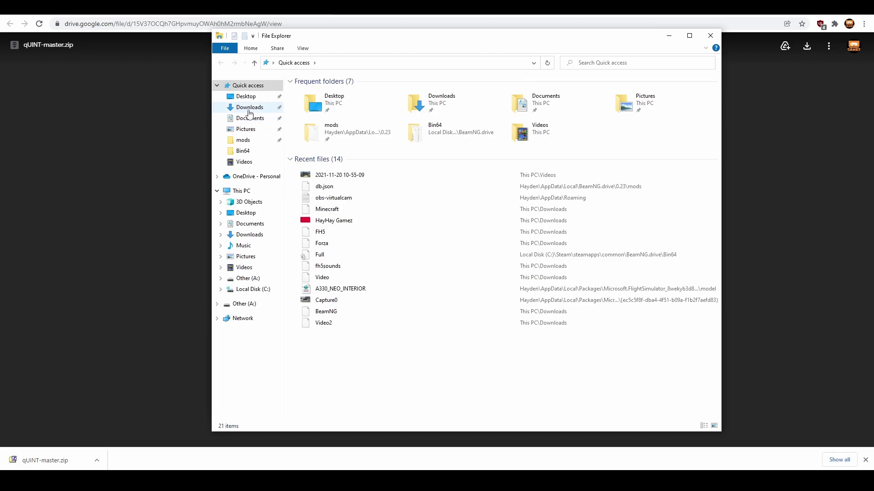
left_click(243, 151)
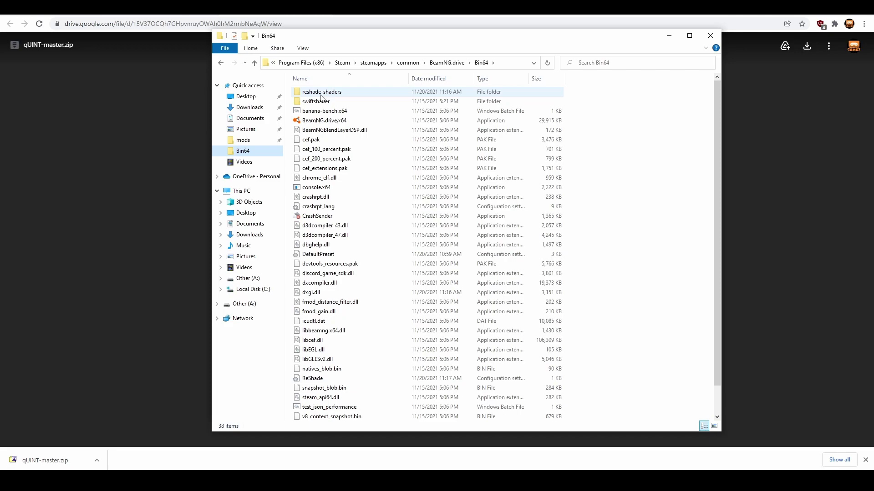
mouse_move(325, 296)
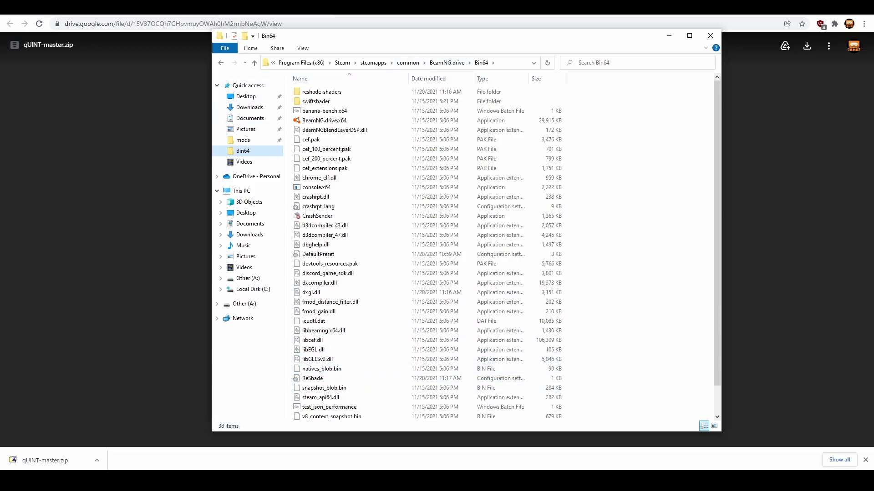
Open Downloads in a second window and open qUINT-master.zip in 7-Zip beside Bin64
left_click(255, 242)
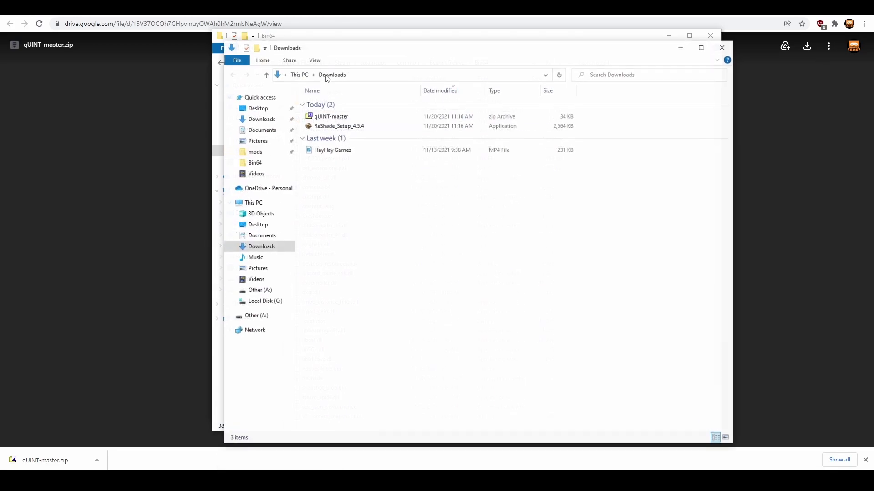
mouse_move(331, 50)
left_mouse_down()
mouse_move(475, 159)
mouse_move(489, 187)
left_mouse_up()
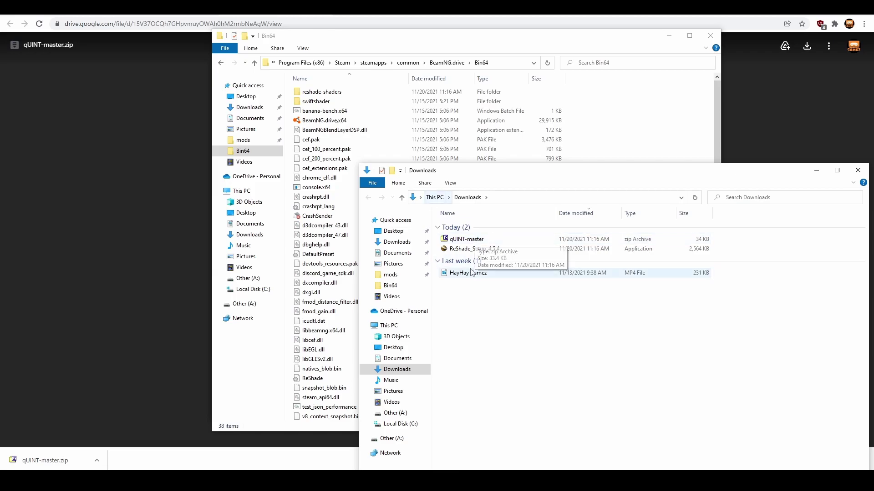
double_click(491, 241)
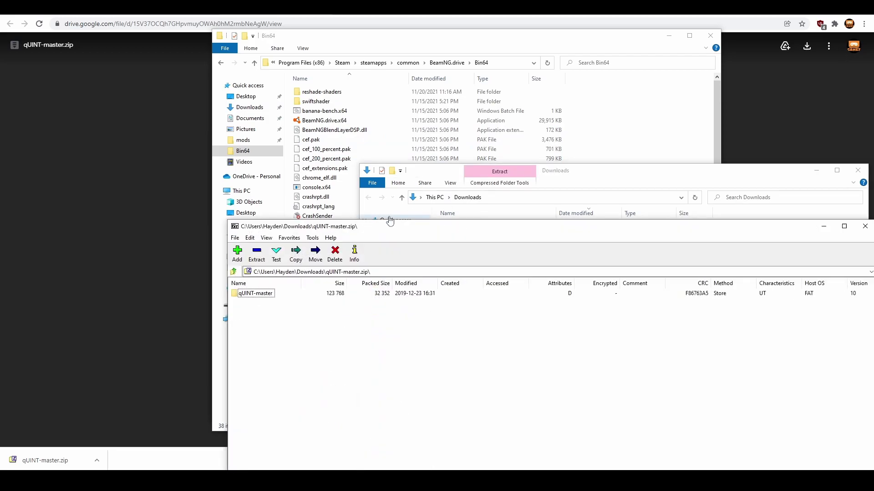
left_click_drag(395, 228, 399, 250)
Open Bin64's reshade-shaders folder and the archive's qUINT-master folder, arranging both windows side by side
double_click(309, 93)
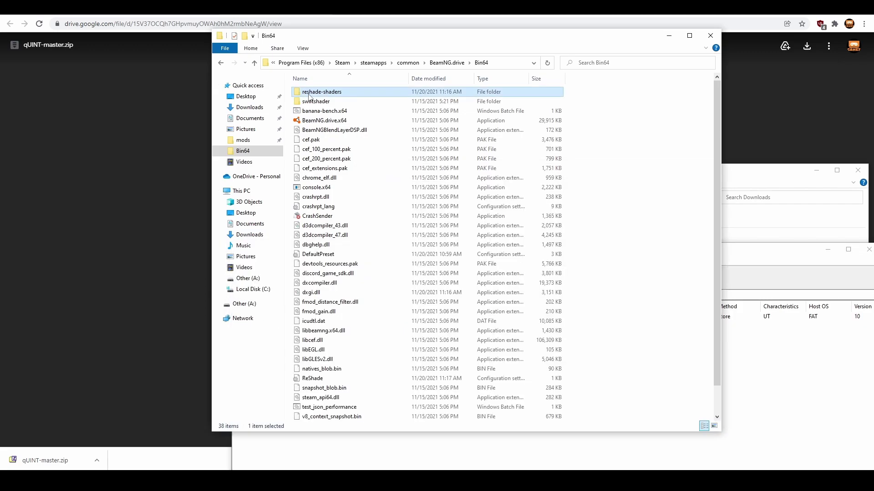
mouse_move(476, 49)
left_mouse_down()
mouse_move(233, 105)
mouse_move(111, 203)
mouse_move(221, 390)
mouse_move(474, 351)
mouse_move(561, 355)
left_mouse_up()
double_click(260, 316)
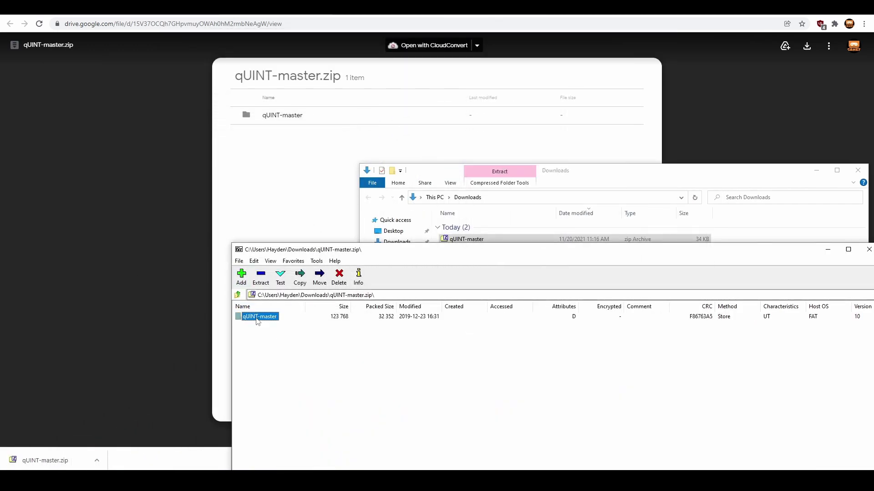
mouse_move(364, 253)
left_mouse_down()
mouse_move(425, 238)
mouse_move(436, 222)
left_mouse_up()
mouse_move(312, 467)
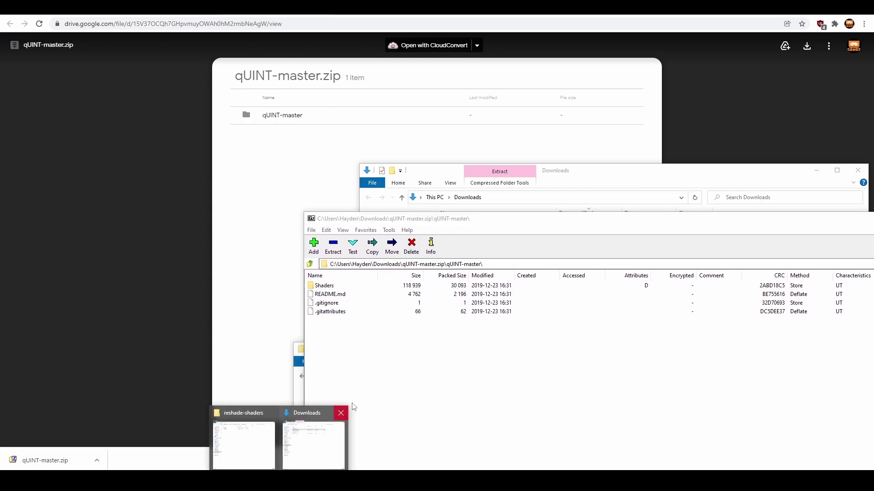
mouse_move(432, 223)
left_mouse_down()
mouse_move(397, 340)
mouse_move(418, 324)
left_mouse_up()
Drag qUINT's Shaders folder from the archive into the reshade-shaders folder
left_click(394, 291)
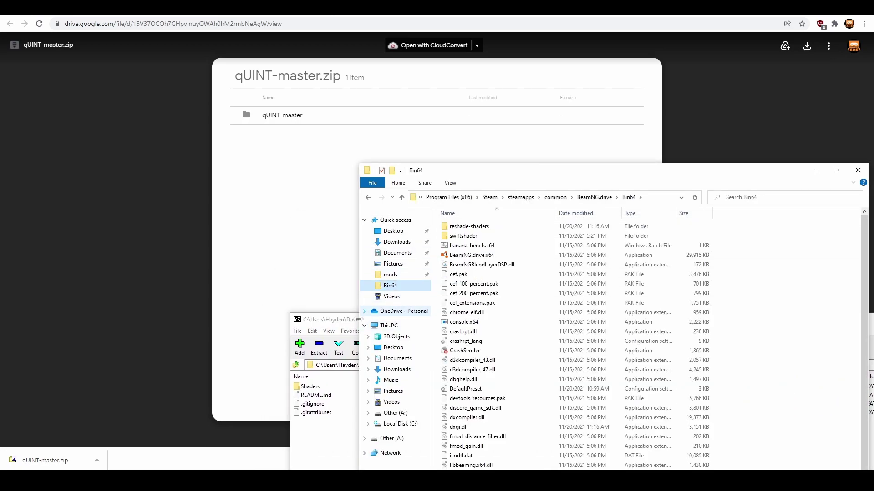
left_click_drag(332, 319, 341, 315)
double_click(465, 230)
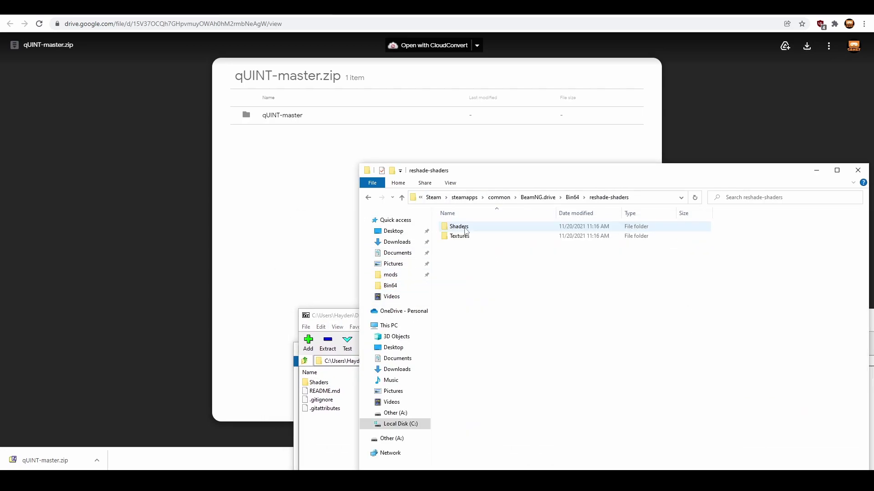
mouse_move(351, 310)
left_mouse_down()
mouse_move(350, 300)
mouse_move(351, 309)
left_mouse_up()
left_click(364, 327)
left_click(343, 326)
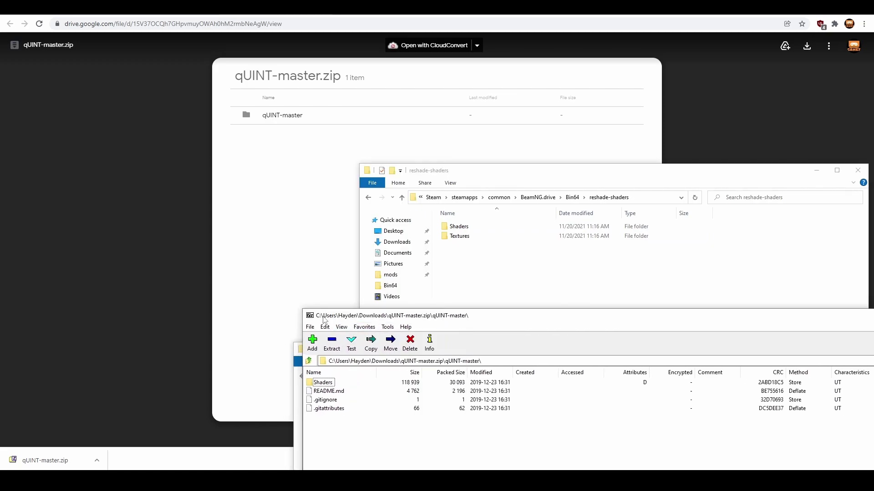
mouse_move(323, 383)
left_mouse_down()
mouse_move(436, 319)
mouse_move(482, 275)
mouse_move(462, 231)
left_mouse_up()
Check the copied Shaders folder, close it and the 7-Zip window, and return to reshade-shaders
double_click(460, 227)
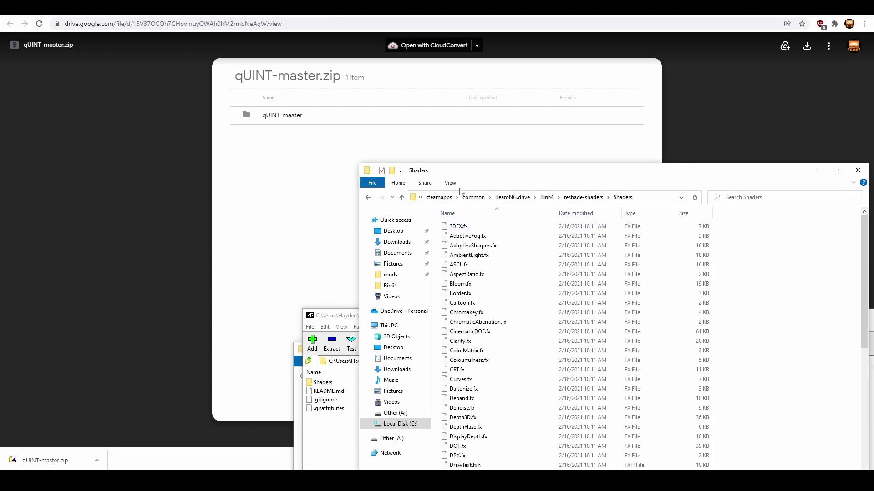
left_click_drag(459, 172, 188, 171)
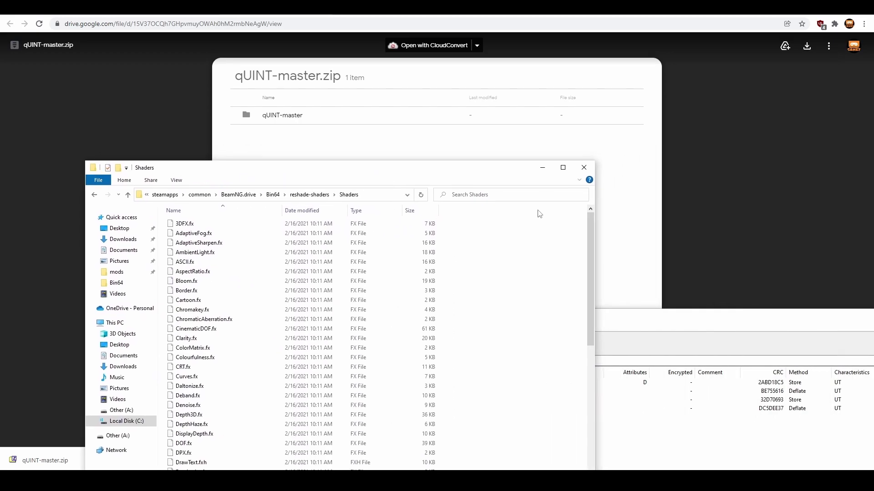
left_click(586, 169)
left_click_drag(724, 322, 411, 196)
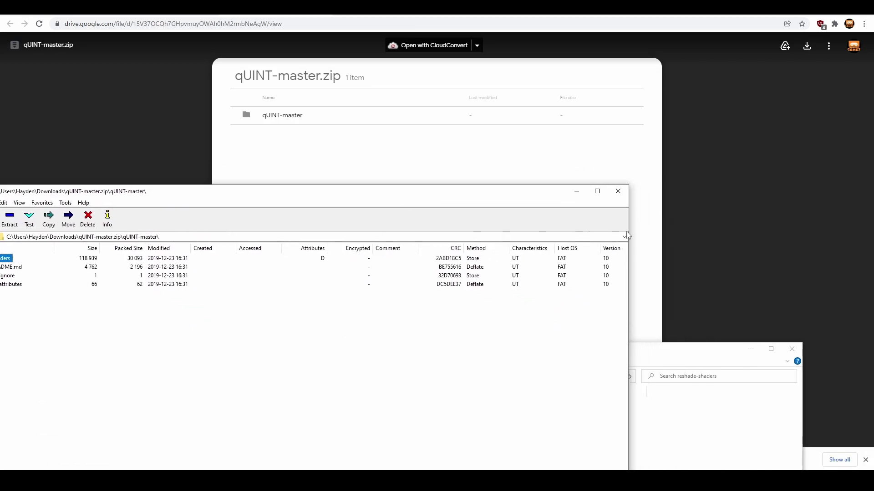
left_click(618, 191)
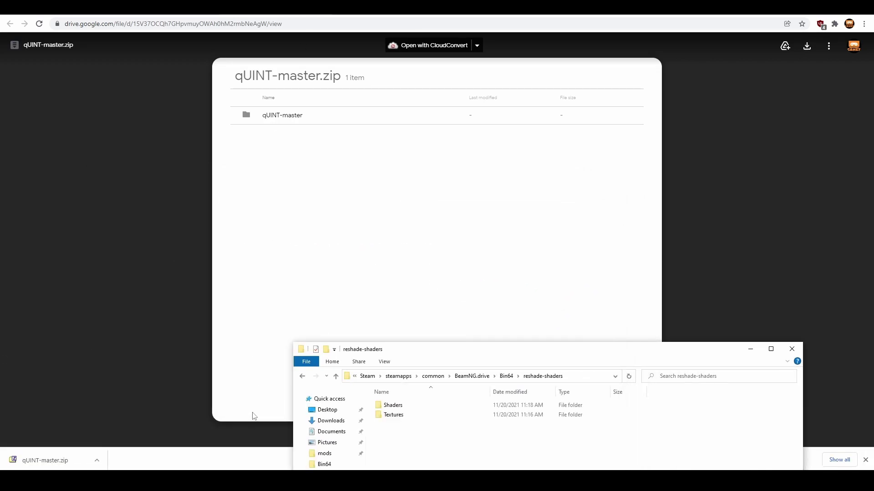
key("super+Down")
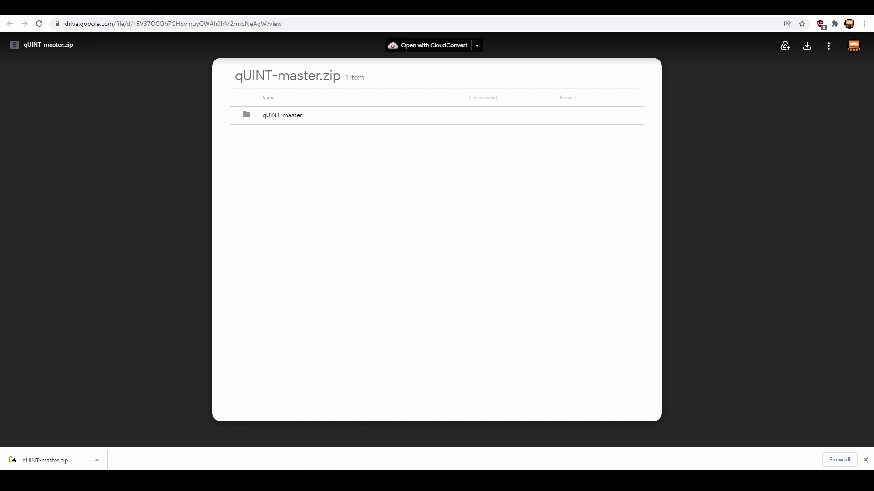
key("alt+Tab")
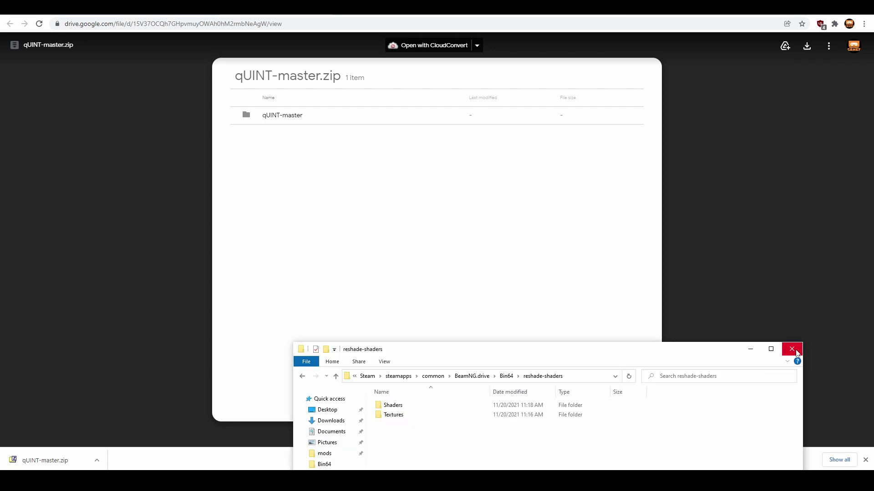
Close Explorer and launch BeamNG.drive through Windows search and its launcher
left_click(796, 351)
key("super")
type("be")
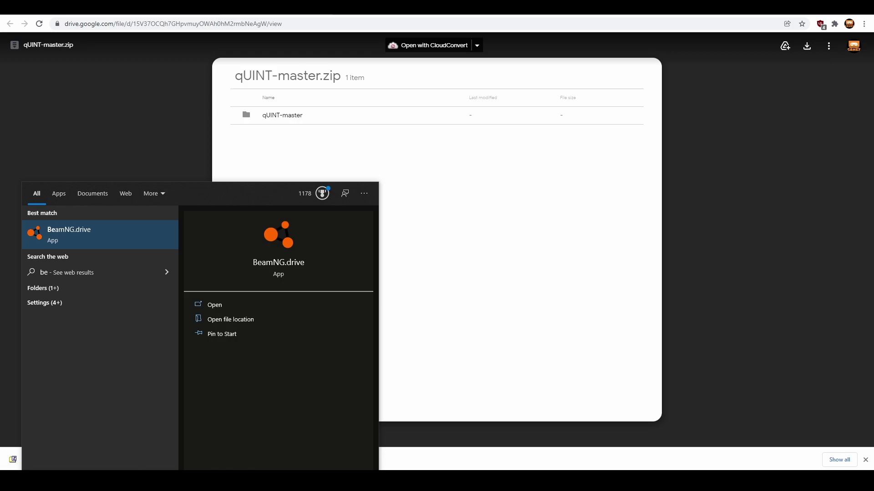
key("Return")
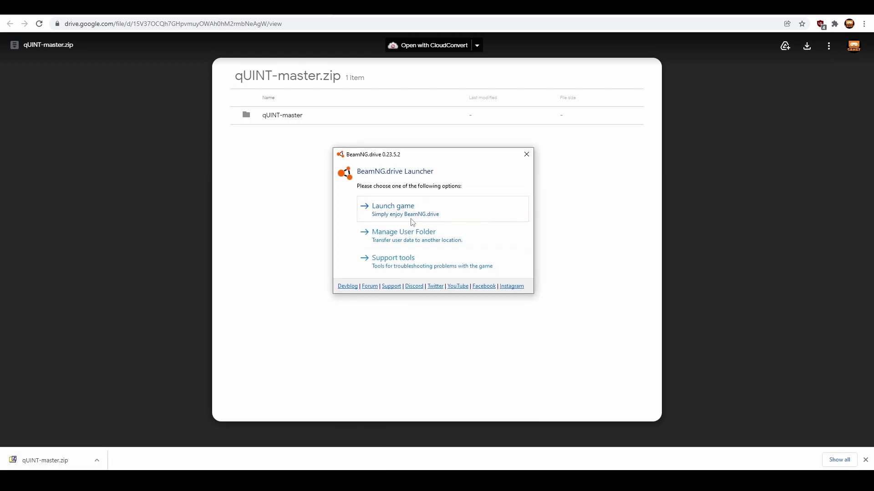
left_click(412, 221)
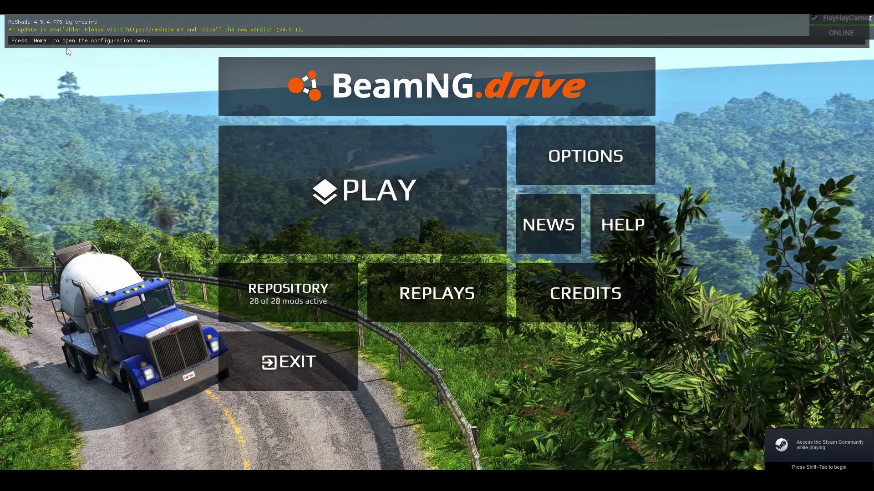
Open the ReShade overlay with Home and set the Overlay Key to End in Settings
key("Home")
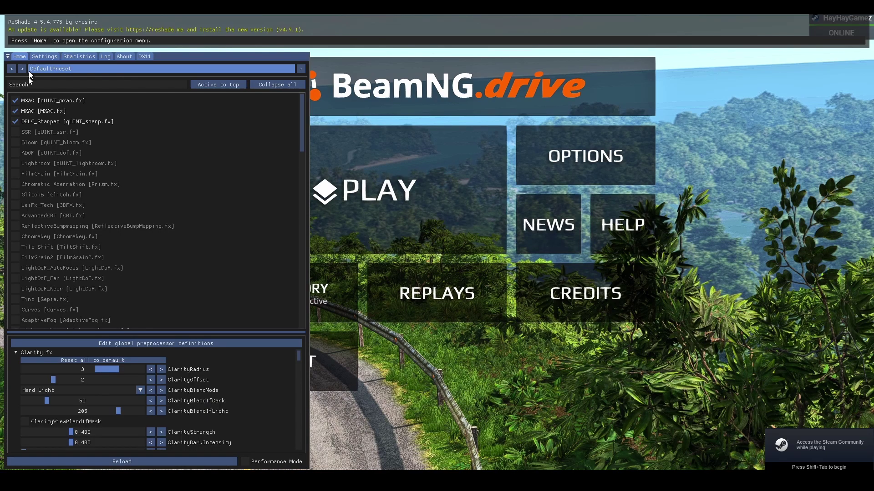
left_click(44, 19)
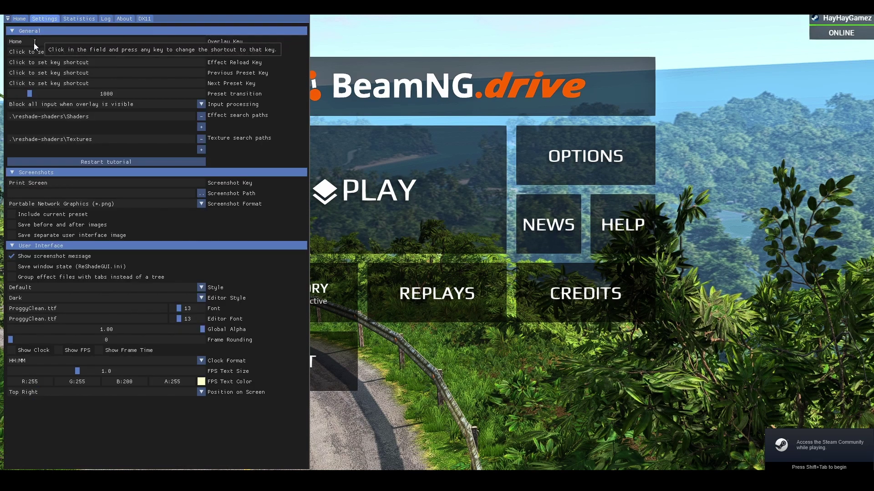
left_click(35, 43)
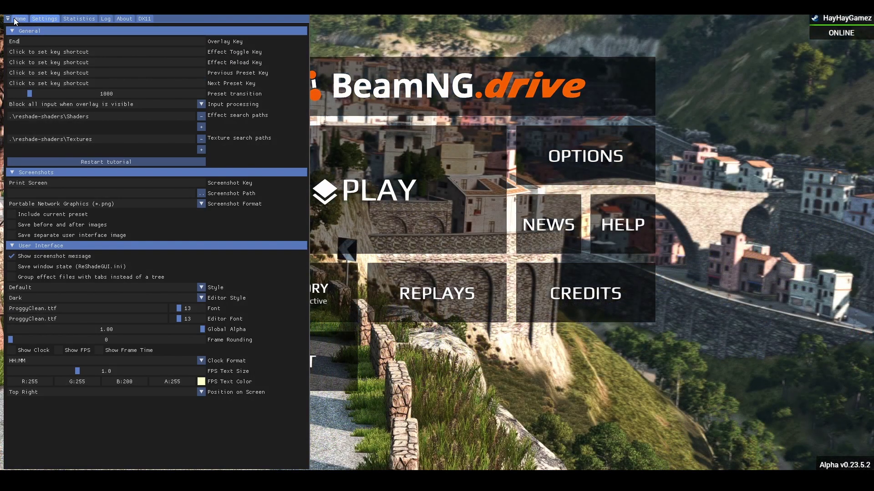
Uncheck MXAO [MXAO.fx] on the Home tab and review the remaining enabled effects
left_click(15, 18)
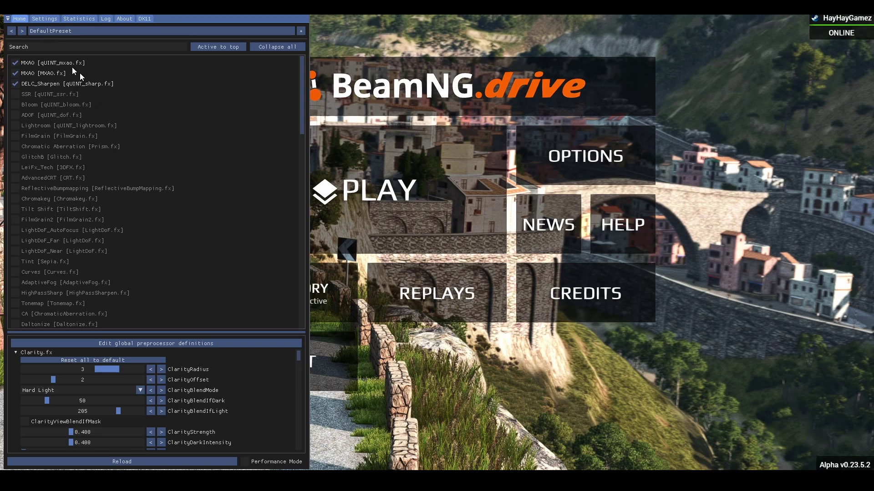
left_click(15, 74)
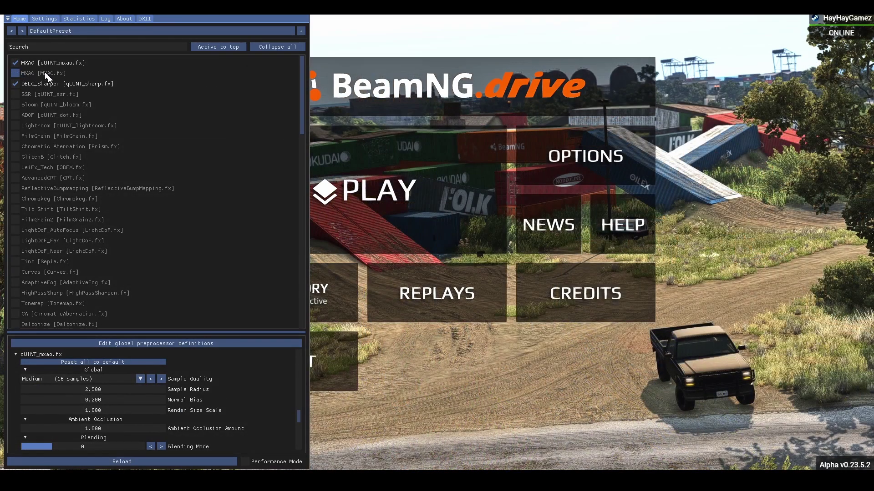
mouse_move(45, 65)
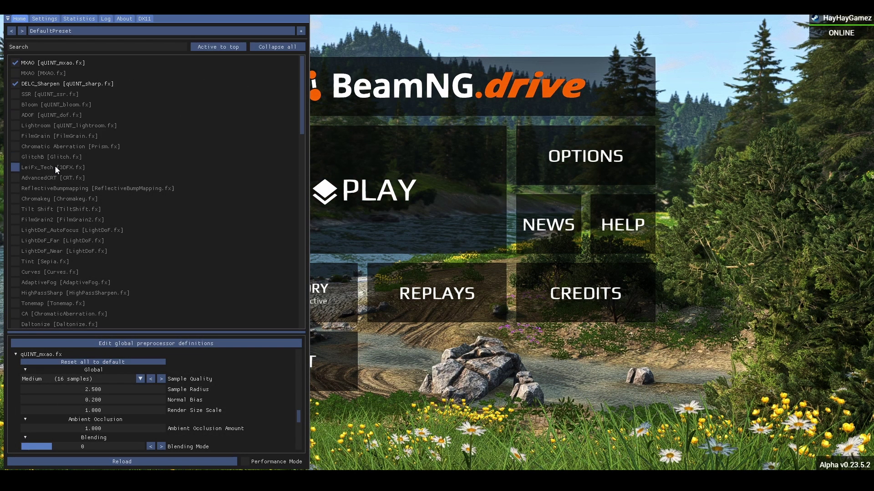
scroll(55, 166, "down", 4)
scroll(76, 214, "down", 10)
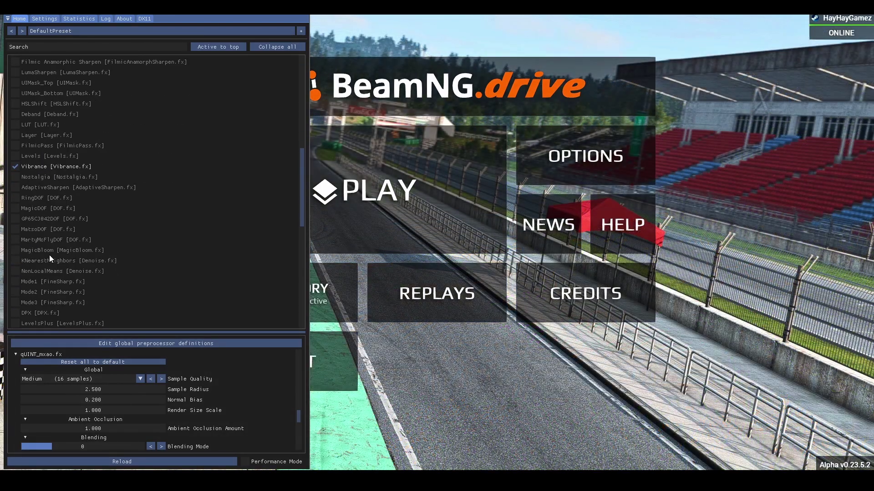
scroll(73, 298, "down", 4)
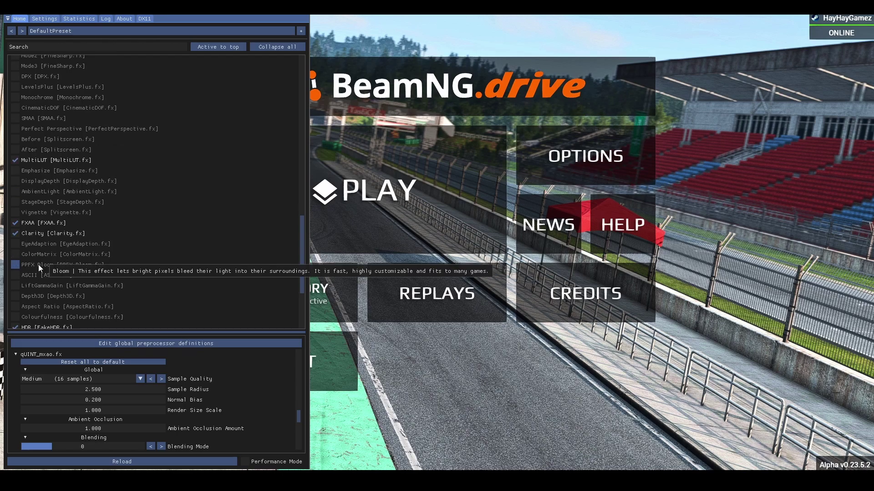
scroll(38, 264, "down", 5)
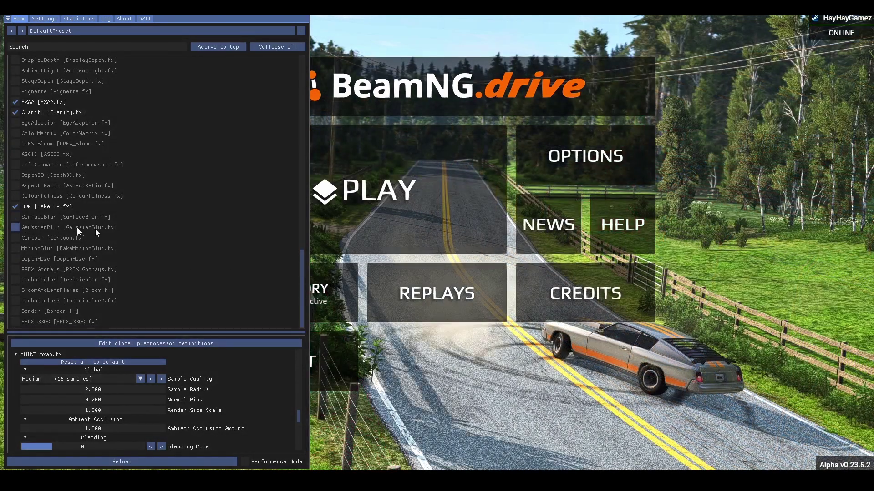
scroll(96, 233, "up", 20)
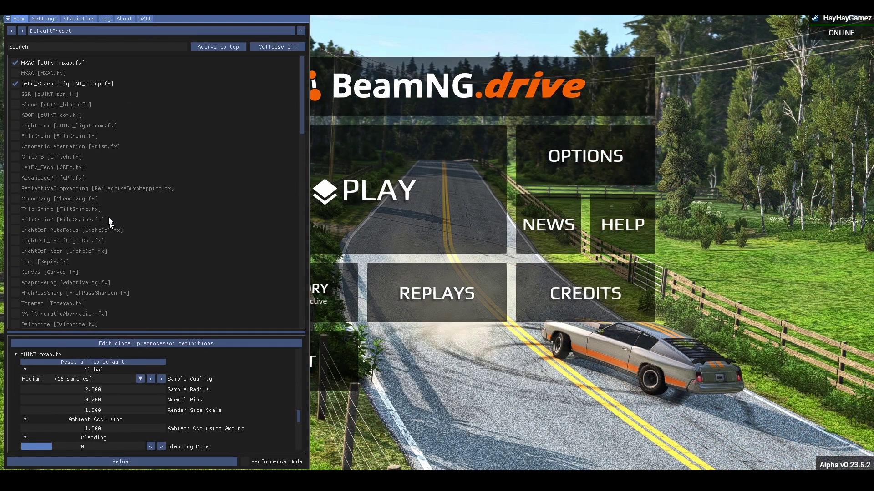
mouse_move(47, 83)
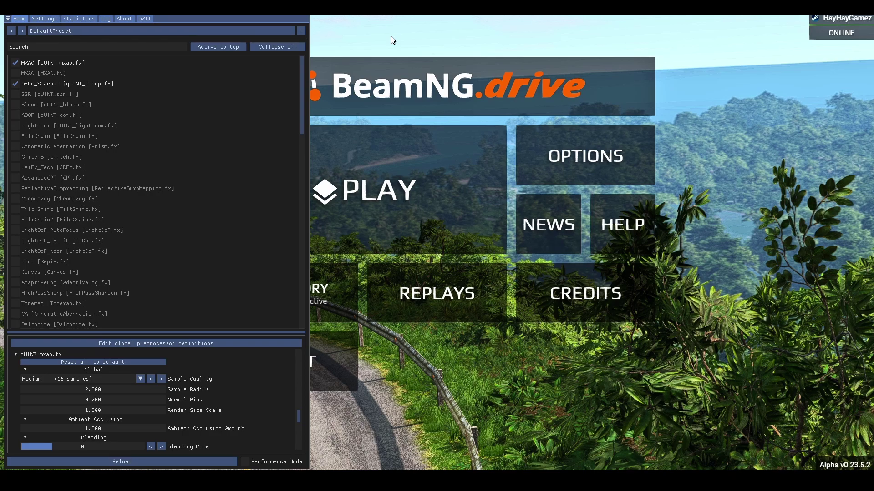
Close the ReShade overlay and browse BeamNG's Freeroam level list
key("Home")
left_click(483, 152)
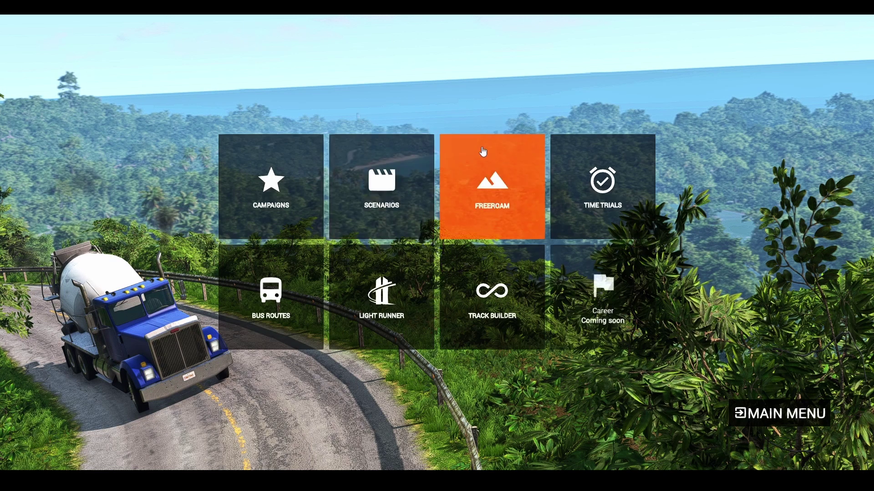
left_click(483, 151)
scroll(480, 80, "down", 3)
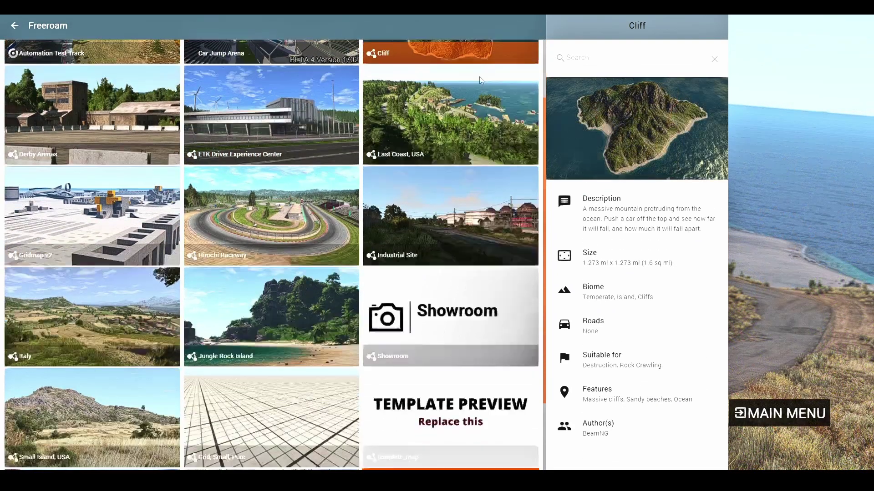
scroll(481, 80, "down", 2)
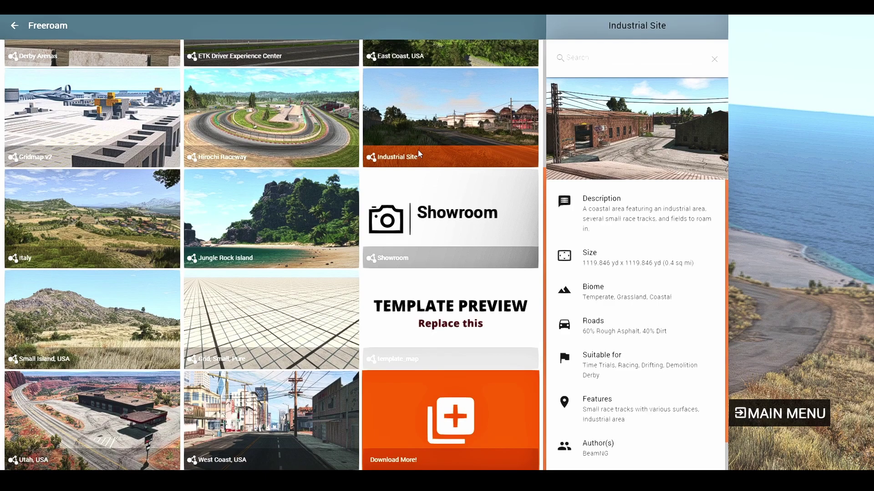